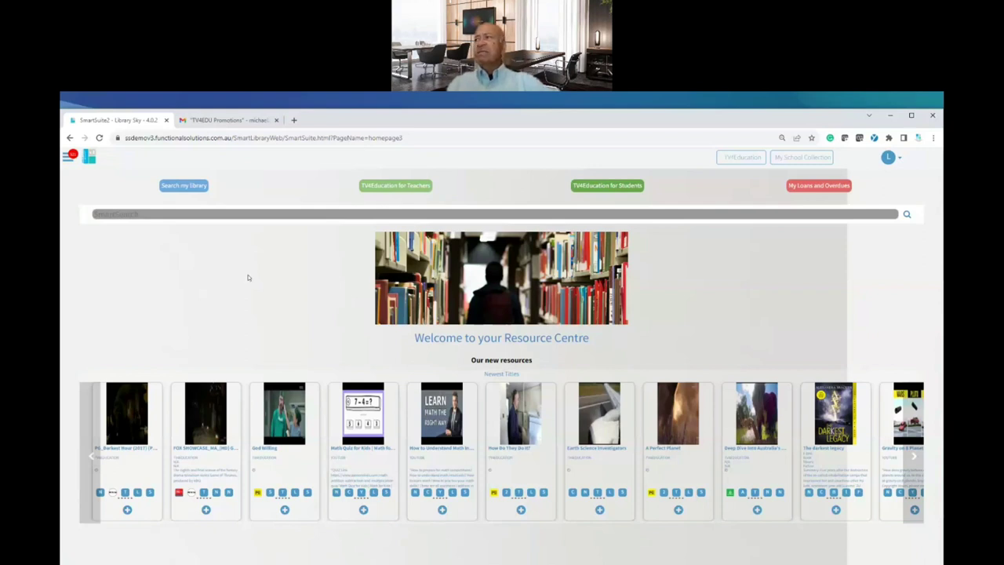
Open the TV4Education page and review the audience and subject interests selected for recommendations.
click(741, 158)
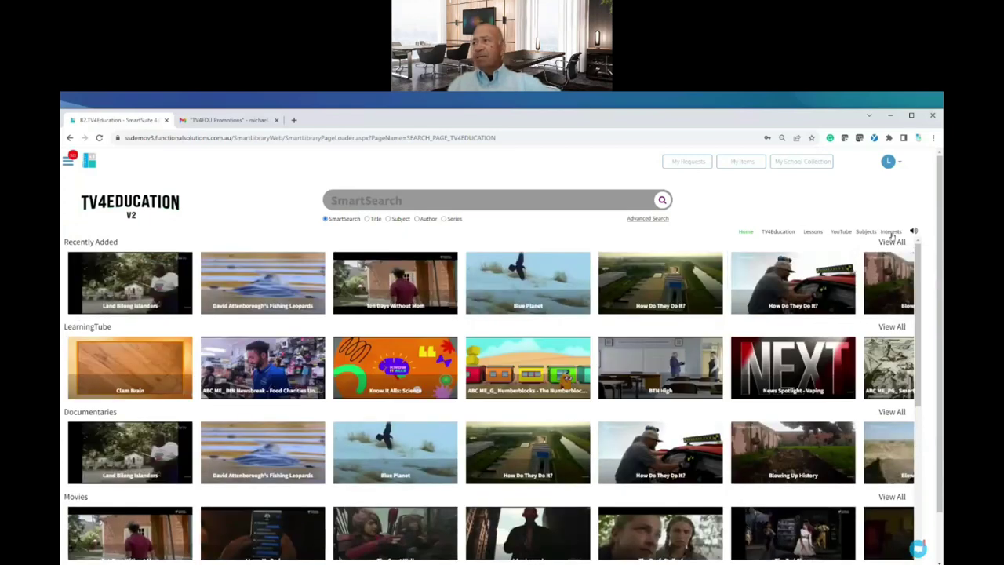
click(891, 232)
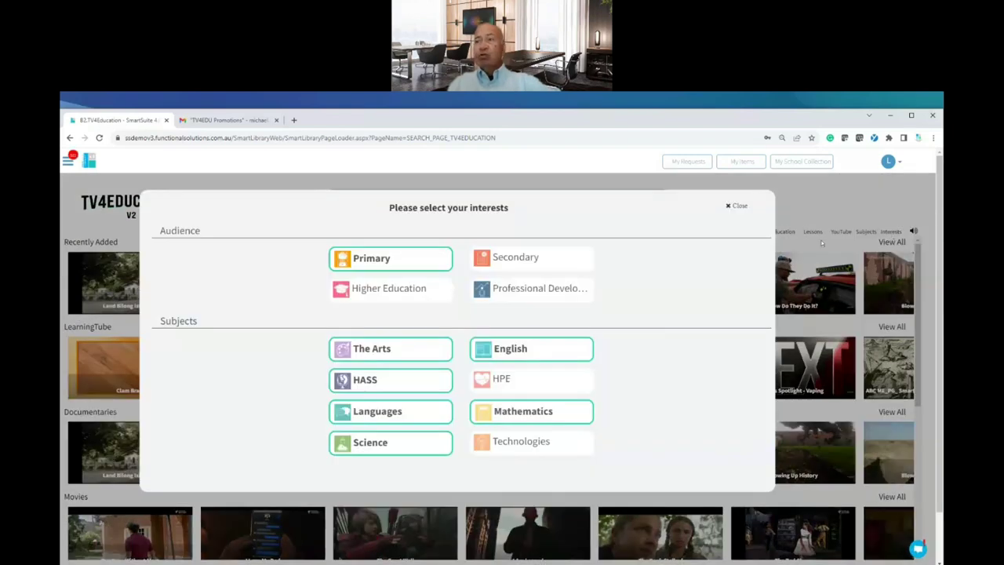
click(360, 265)
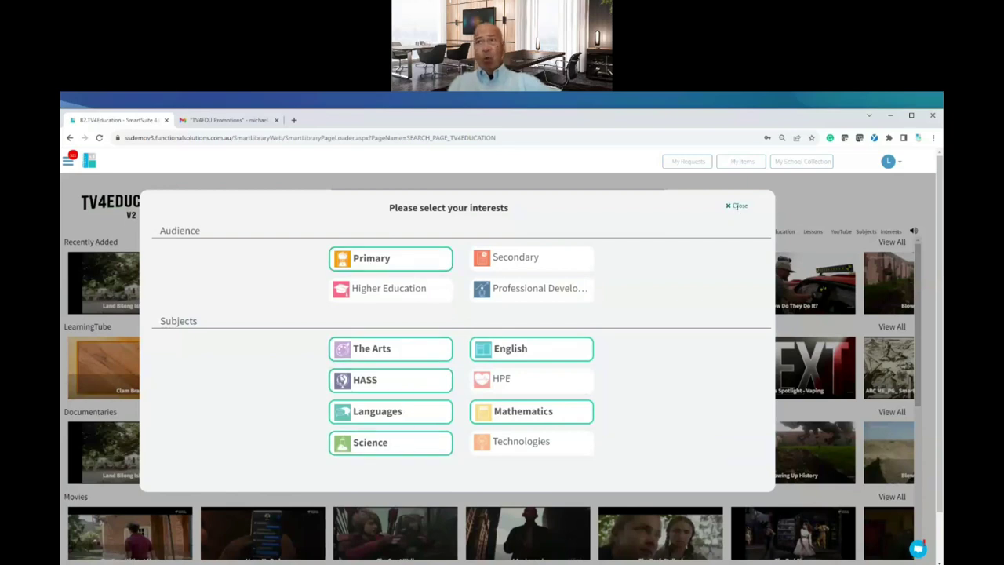
click(737, 207)
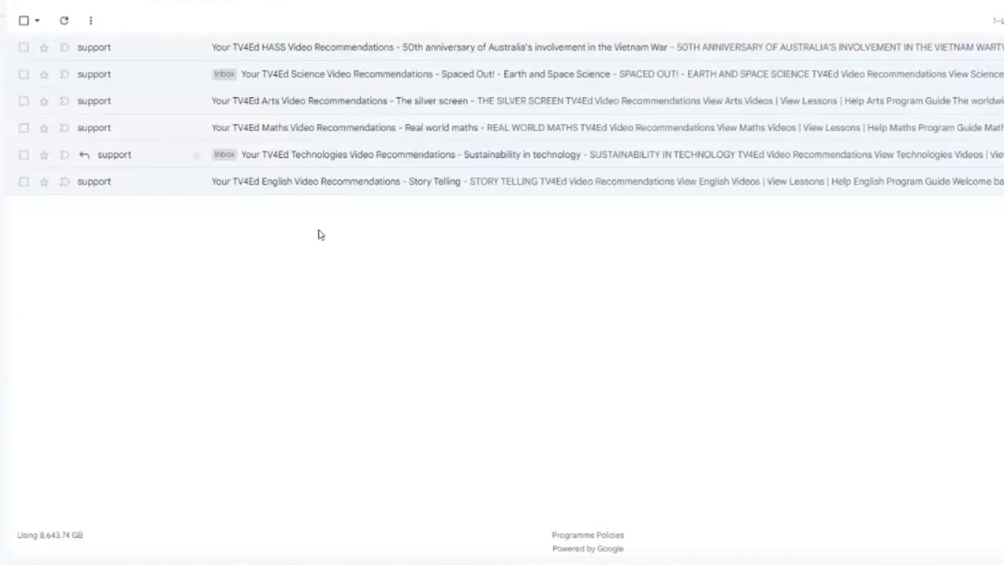
Look through the HASS video recommendations email in Gmail and return to the message list.
click(317, 50)
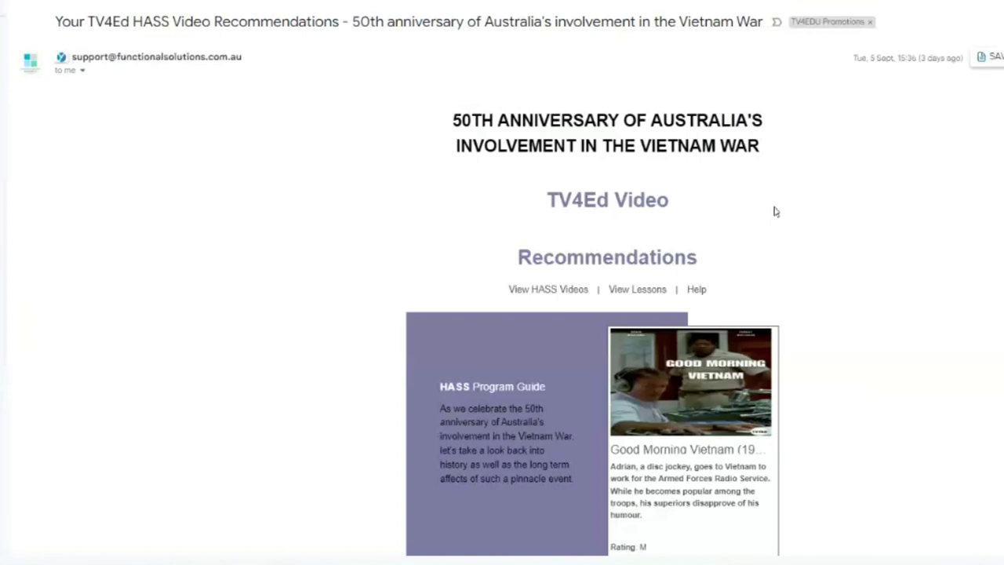
scroll(775, 212, down, 10)
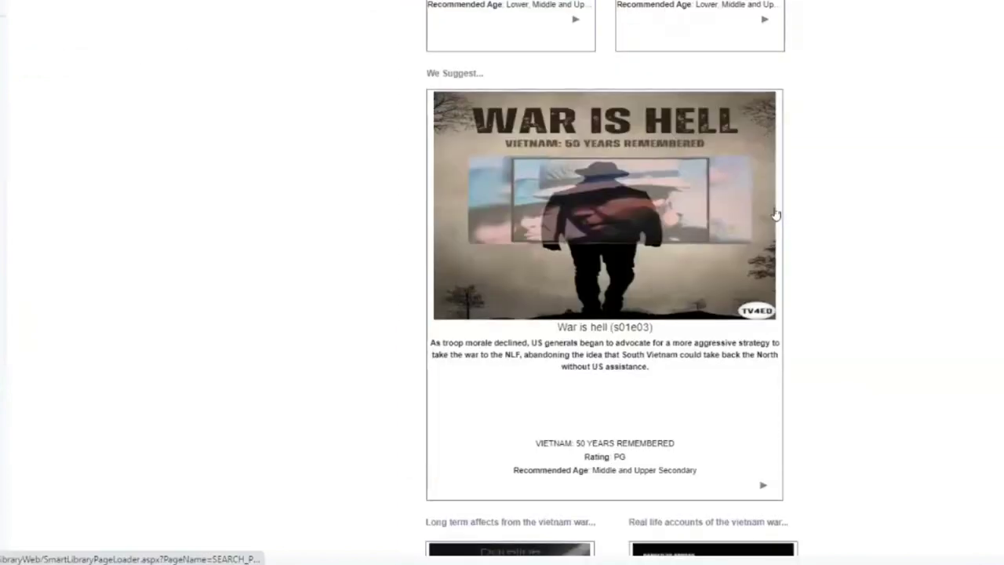
scroll(775, 214, down, 10)
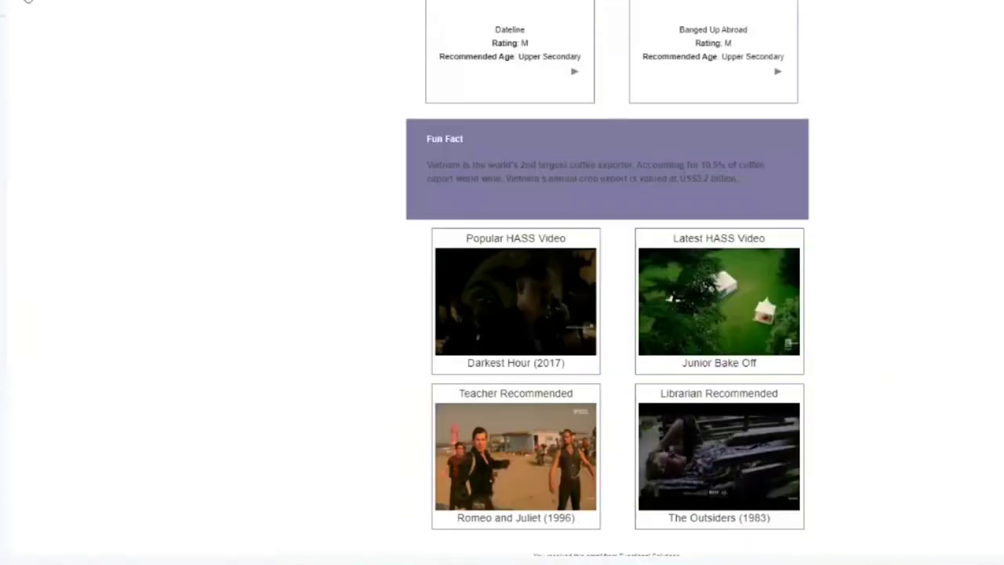
click(25, 3)
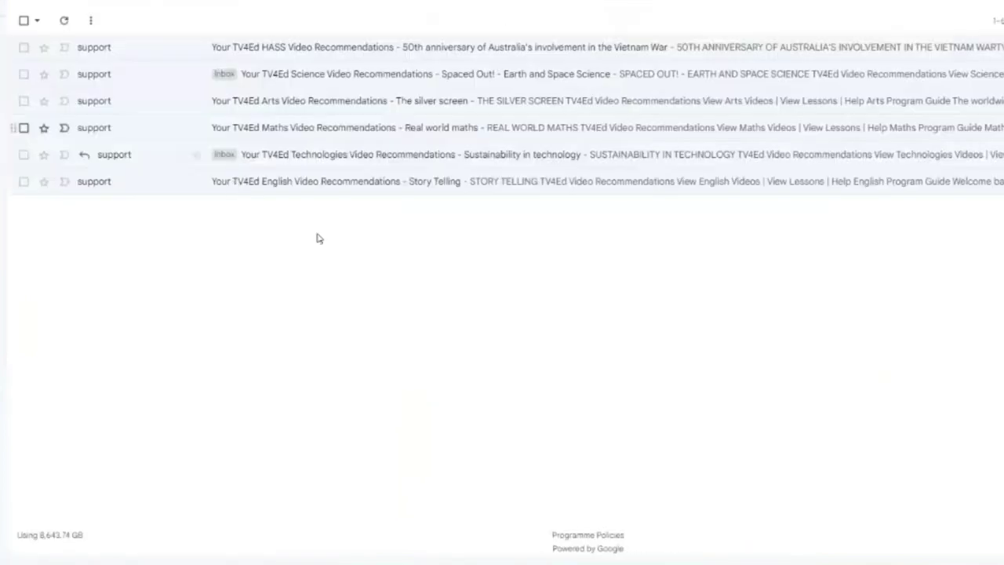
Open the Arts recommendations email "The silver screen" and launch its popular video, Dr. Seuss' the Lorax.
click(269, 102)
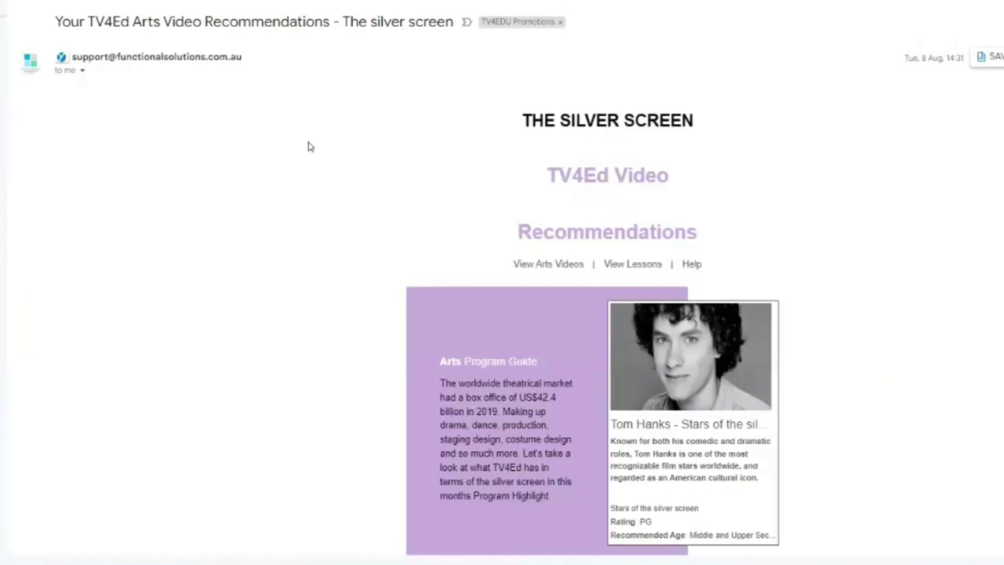
scroll(306, 147, down, 4)
scroll(305, 150, down, 6)
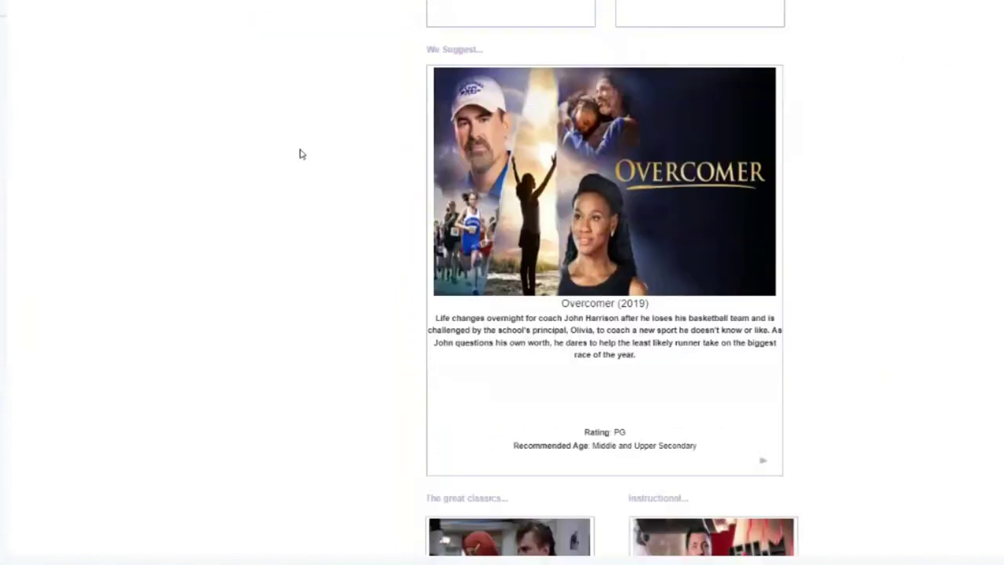
scroll(301, 153, down, 8)
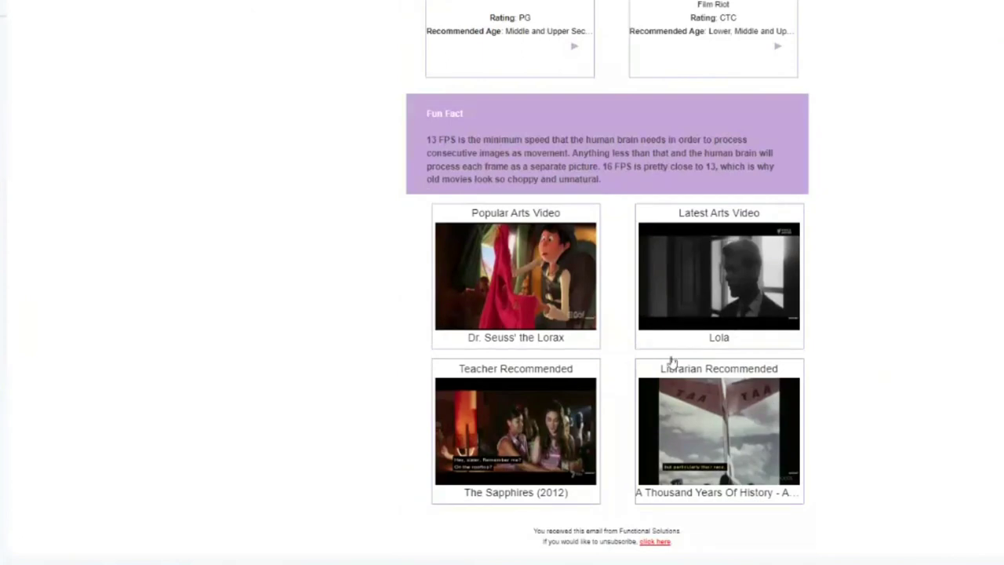
click(525, 276)
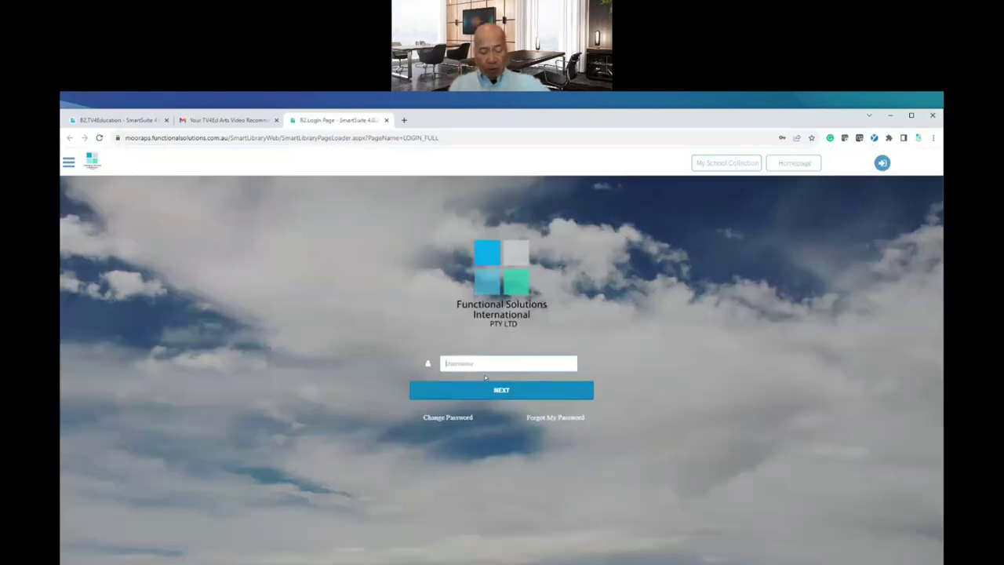
Log in to the library site with the account username and password to play the video.
key(Return)
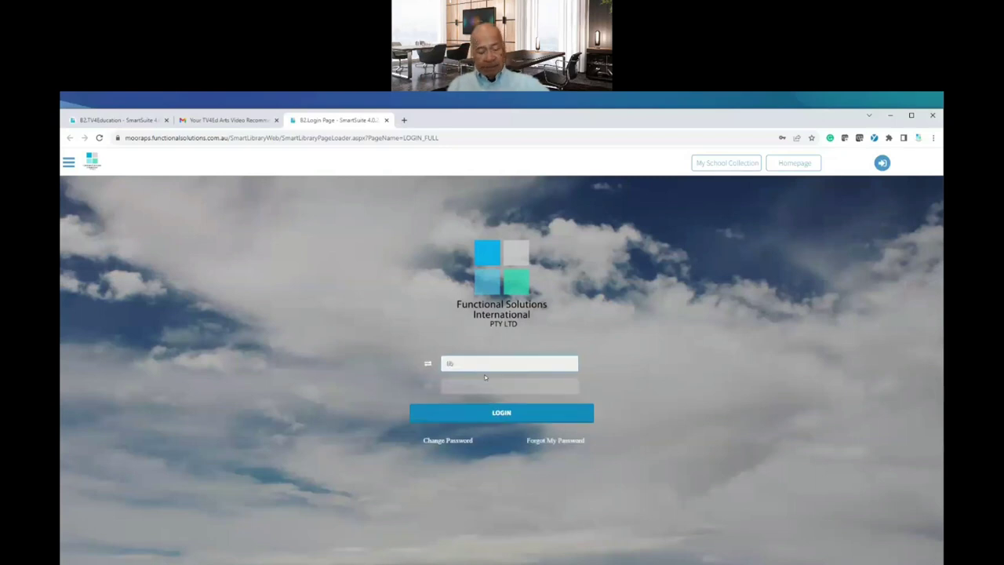
text(*)
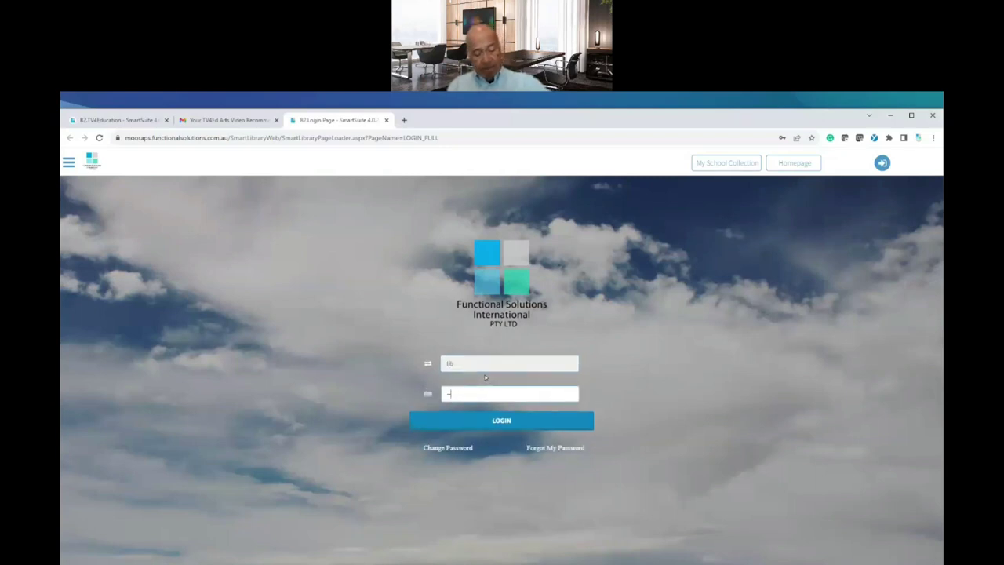
text(******)
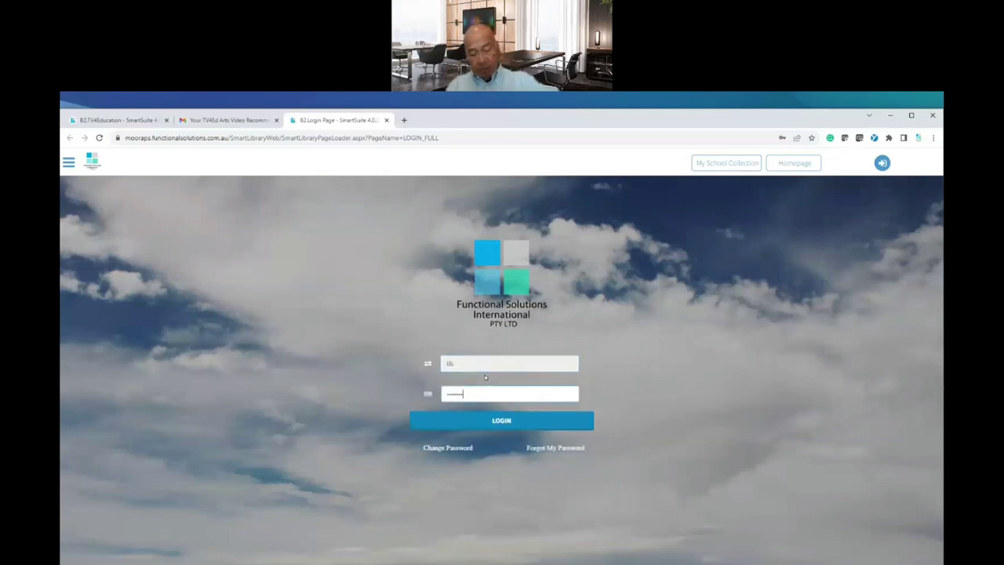
text(*)
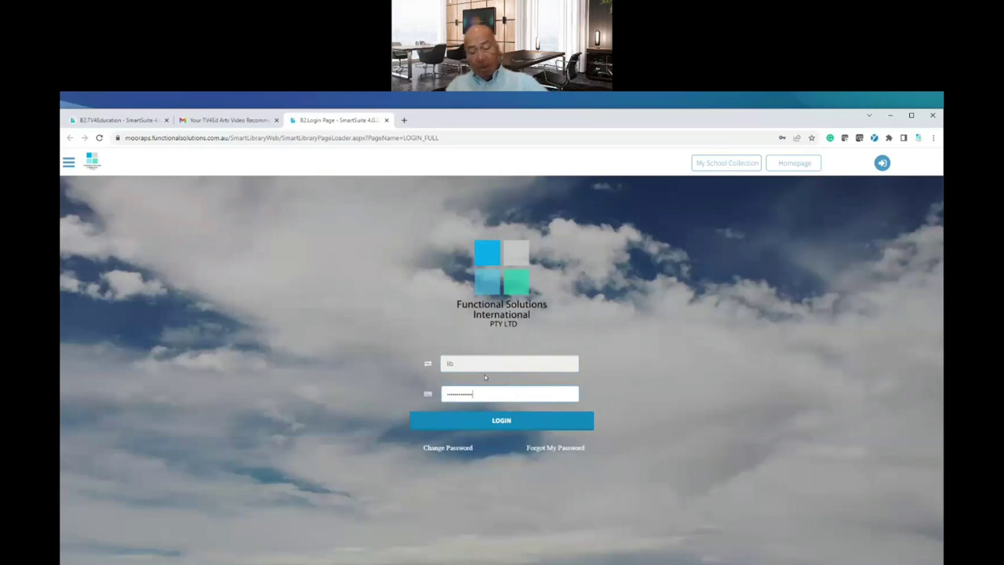
text(*)
key(Return)
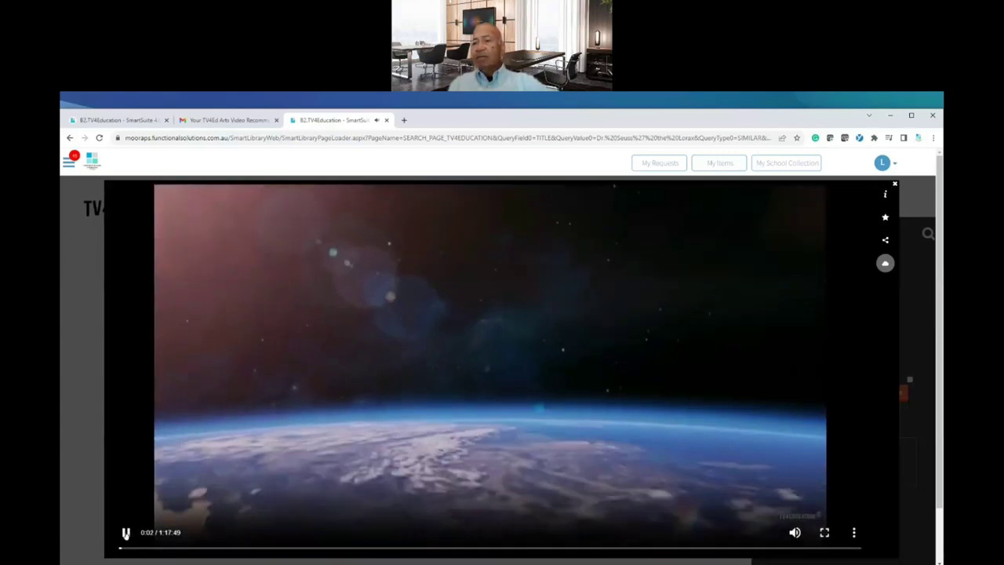
Pause the video and add it to the saved items.
click(125, 533)
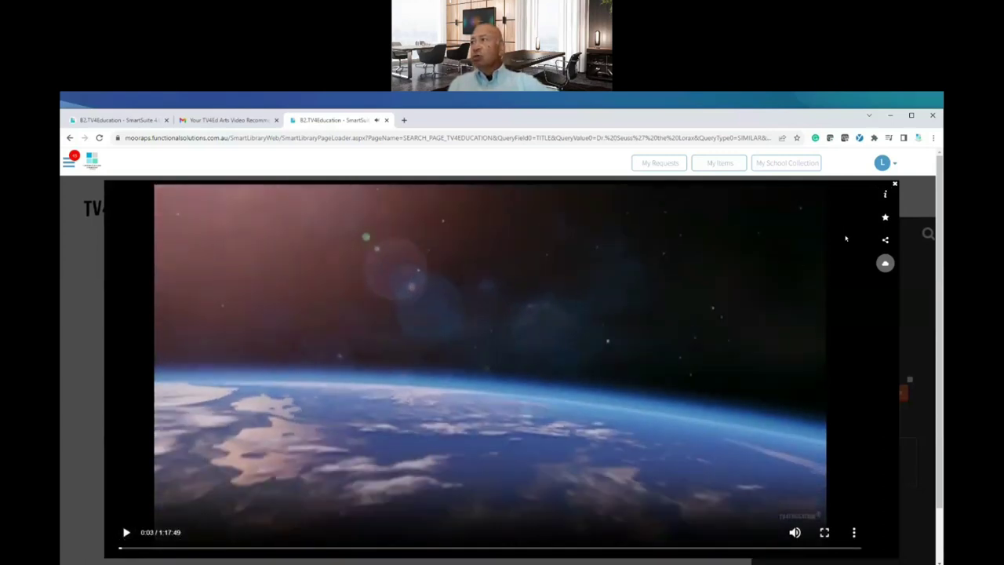
click(886, 219)
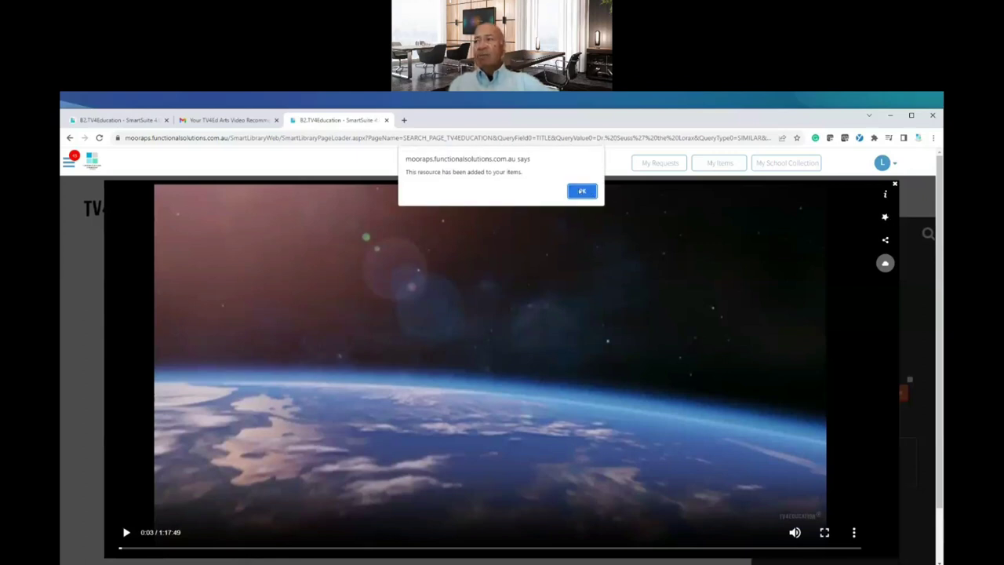
click(581, 191)
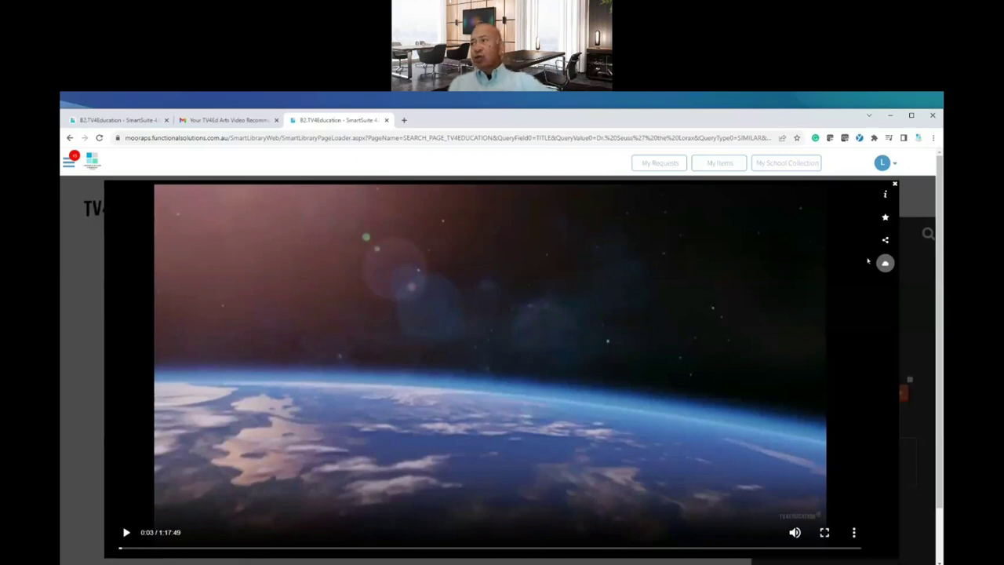
Open the video's sharing options and set it to be shared with class grade 1.
click(885, 239)
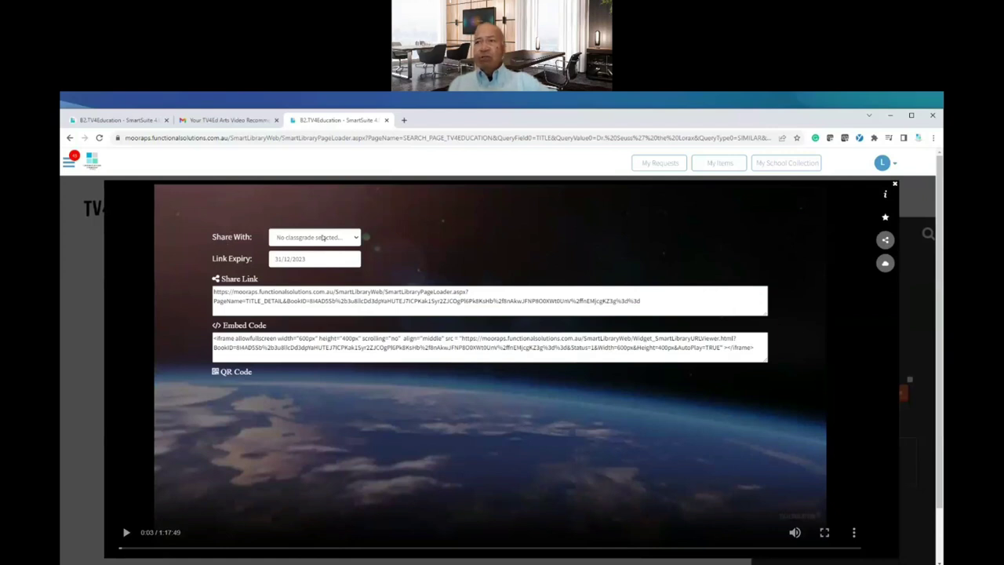
click(354, 236)
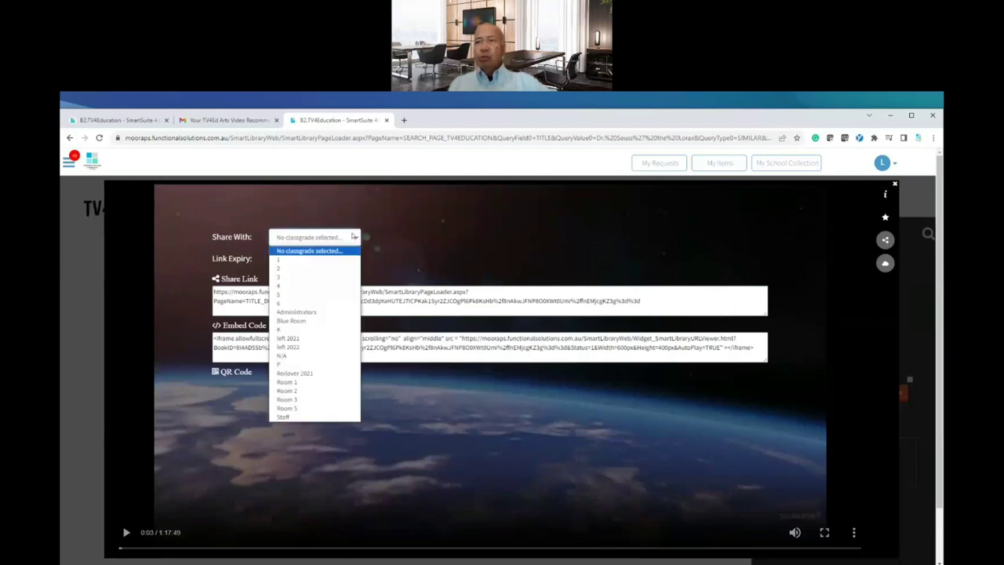
click(288, 261)
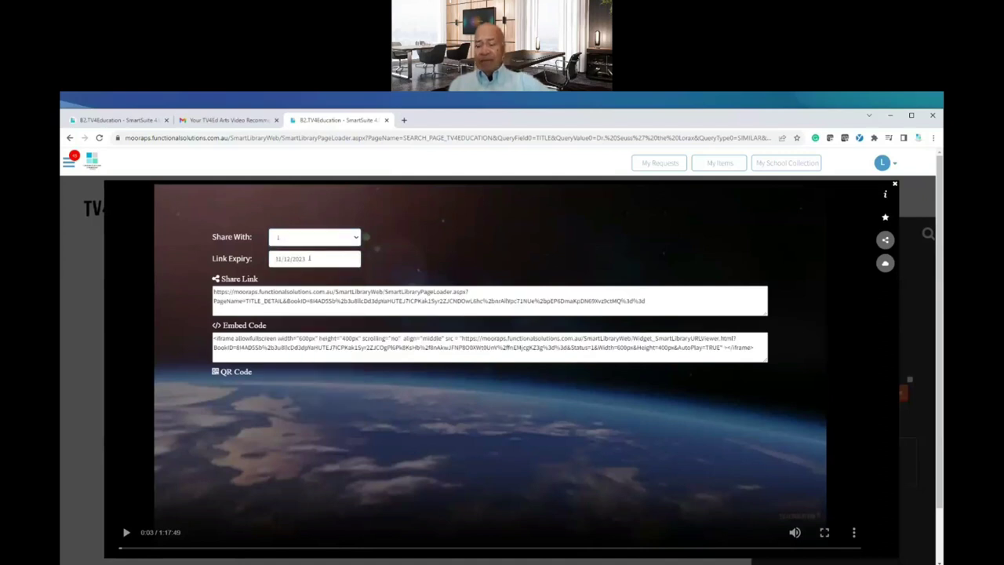
click(310, 258)
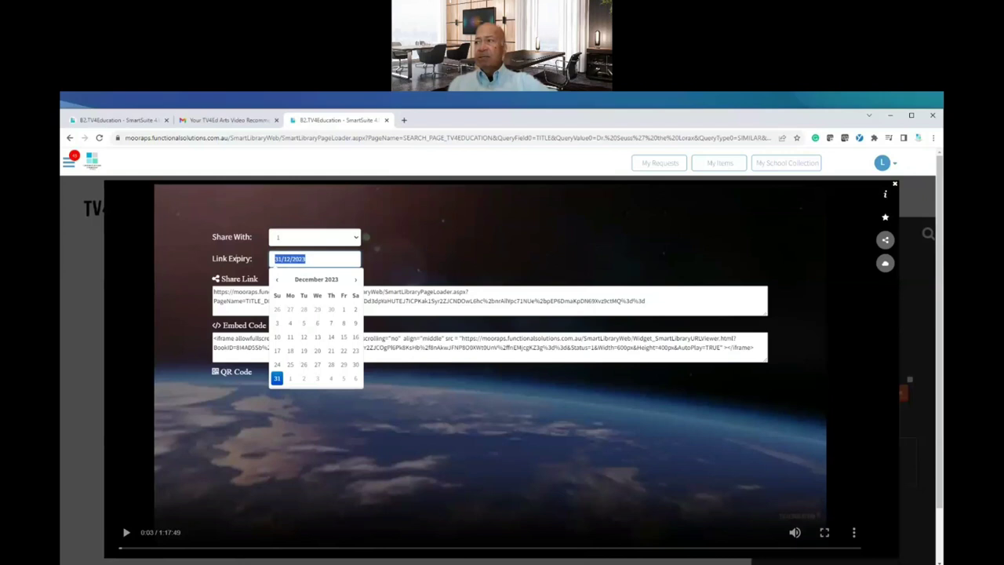
key(BackSpace)
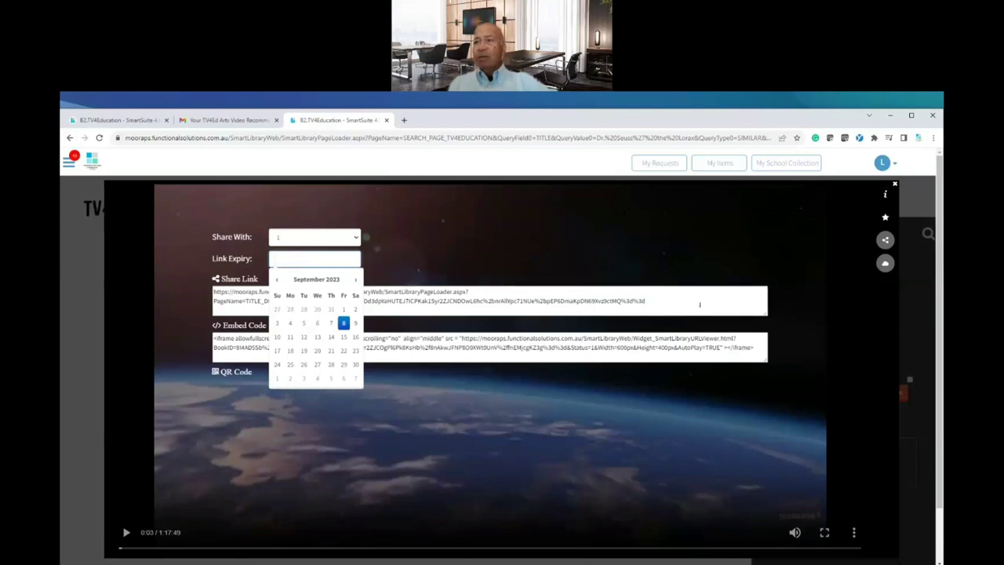
click(700, 305)
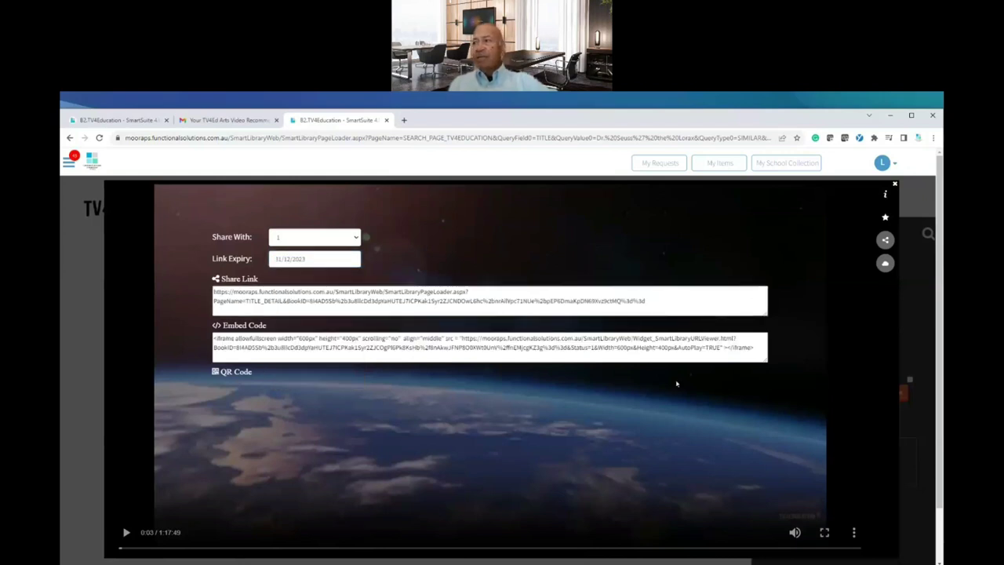
Copy the video's full share link.
triple_click(491, 295)
drag(492, 295, 212, 286)
right_click(242, 288)
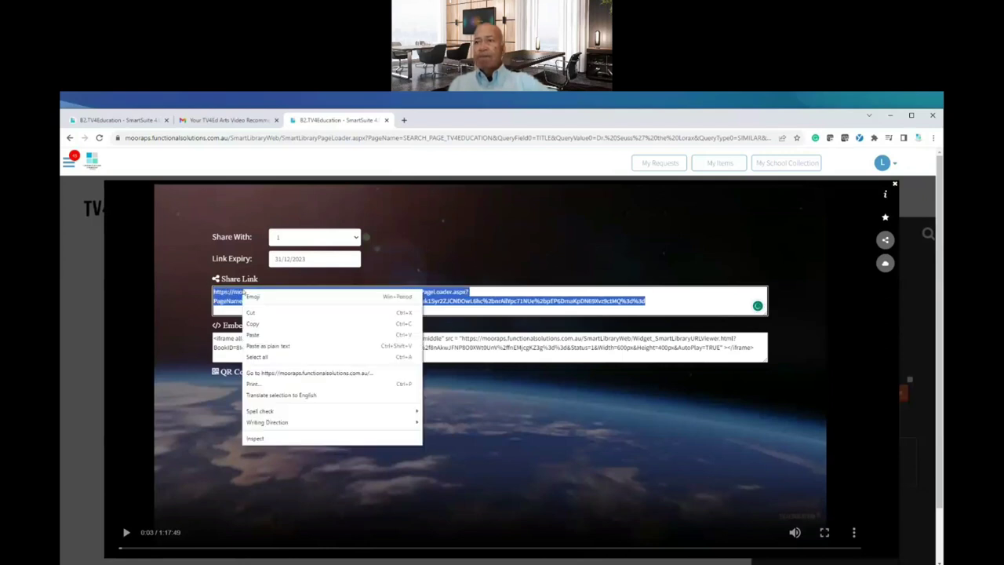
click(258, 323)
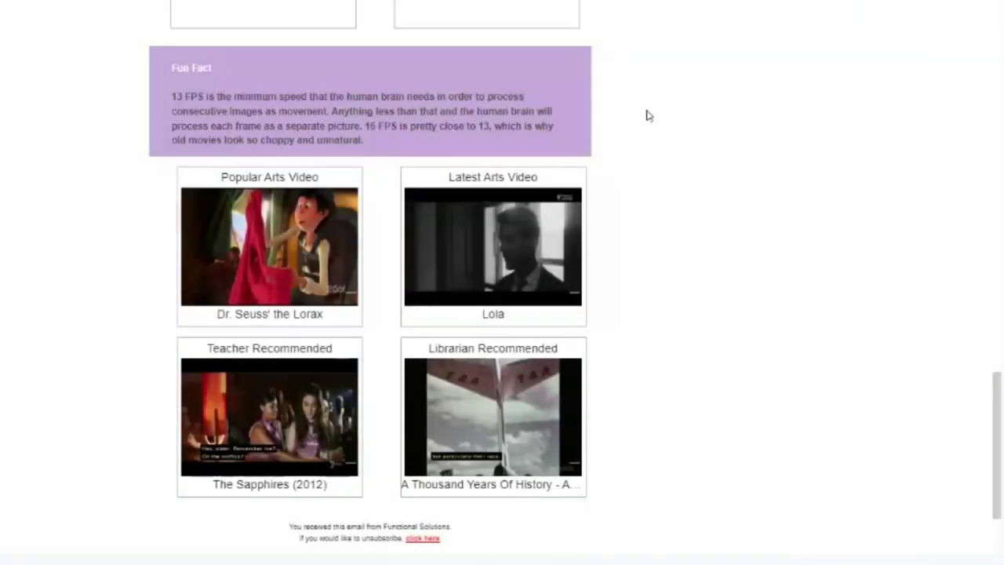
Switch to Gmail and start a new email addressed to the recipient chosen from the suggested contacts.
scroll(648, 115, up, 6)
key(c)
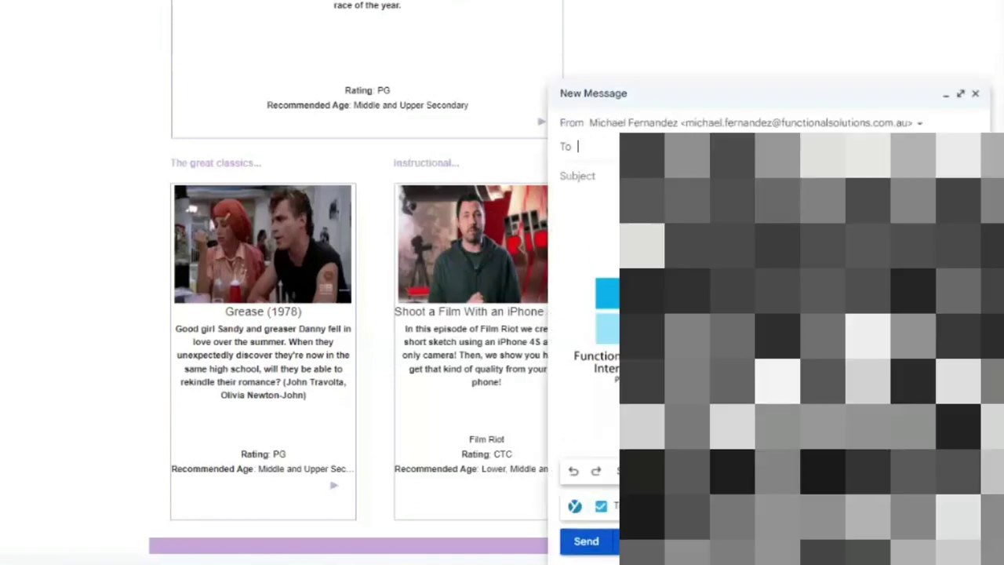
text(j)
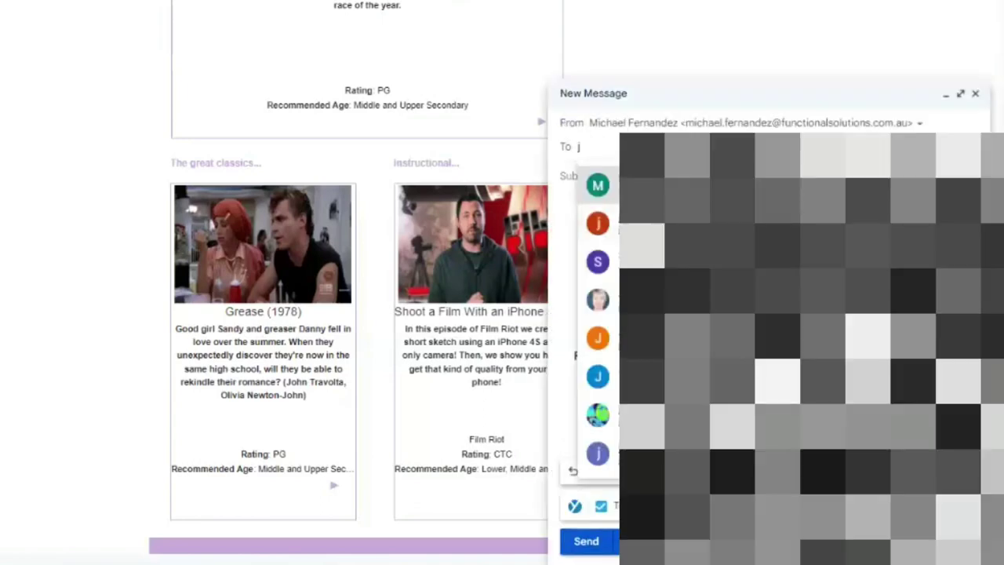
key(Down)
key(Return)
key(Tab)
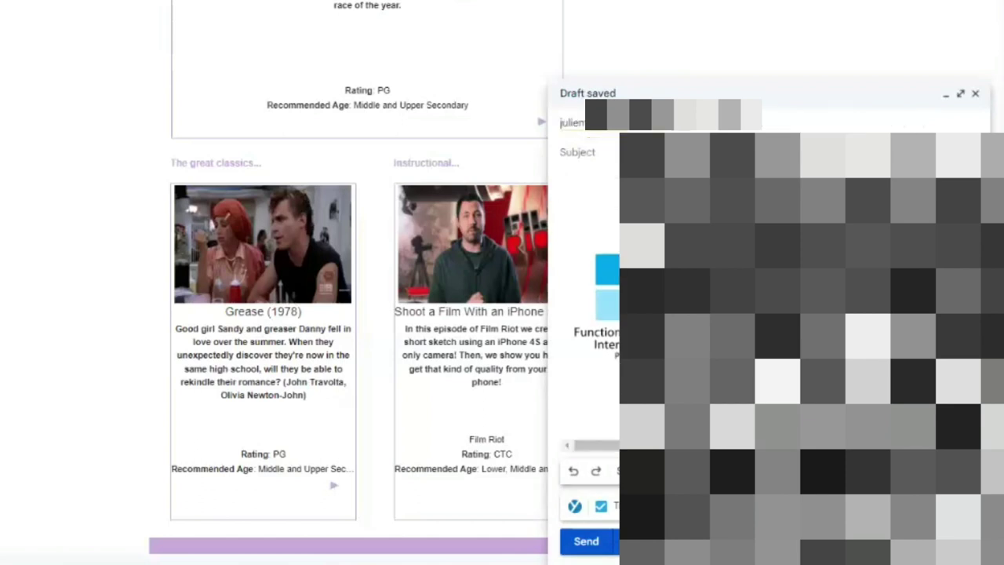
Enter "watch this amazing video" as the email subject.
text(wa)
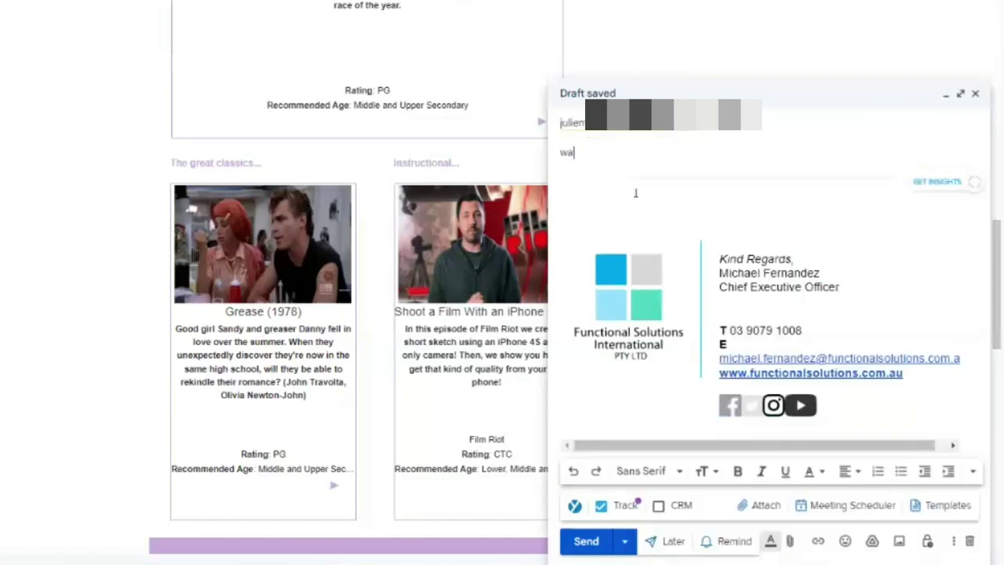
text(tch th)
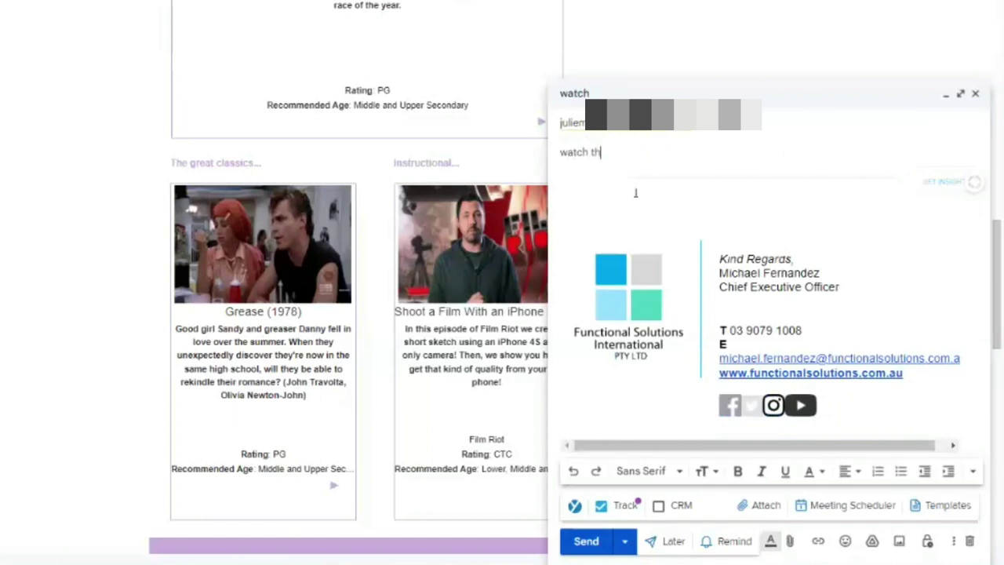
text(is amazin)
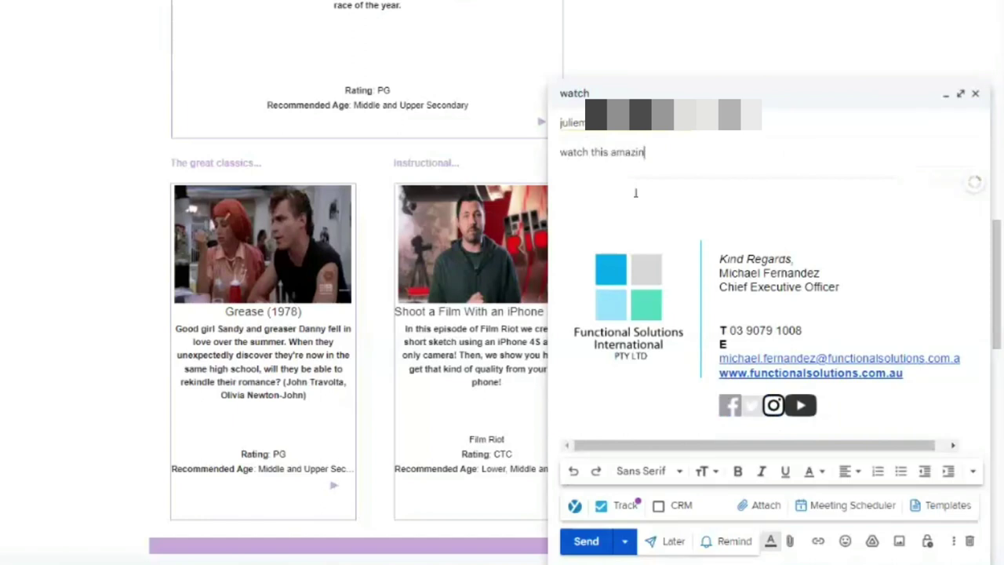
text(g video)
Paste the copied video link into the email body and send the message.
right_click(593, 193)
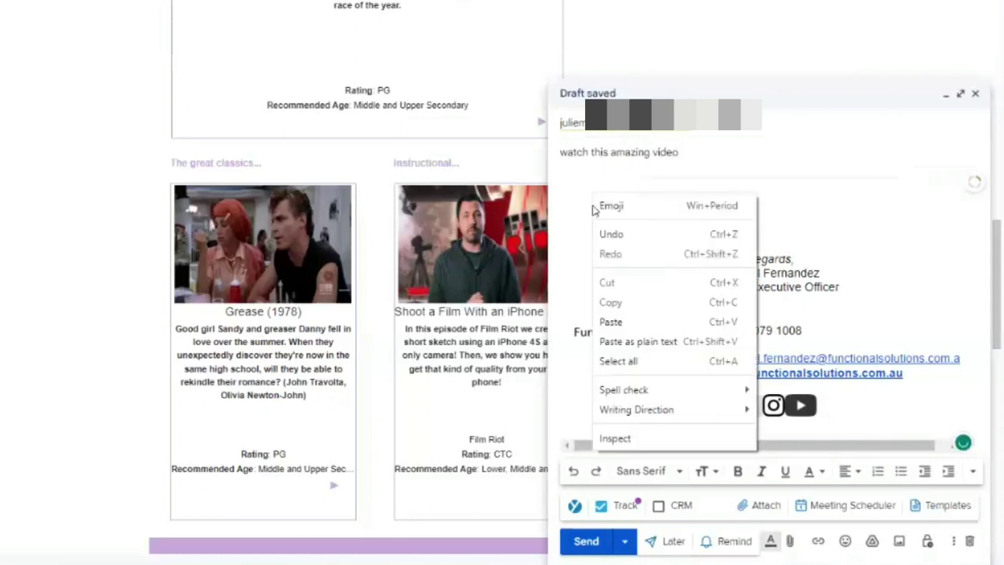
click(625, 322)
click(585, 545)
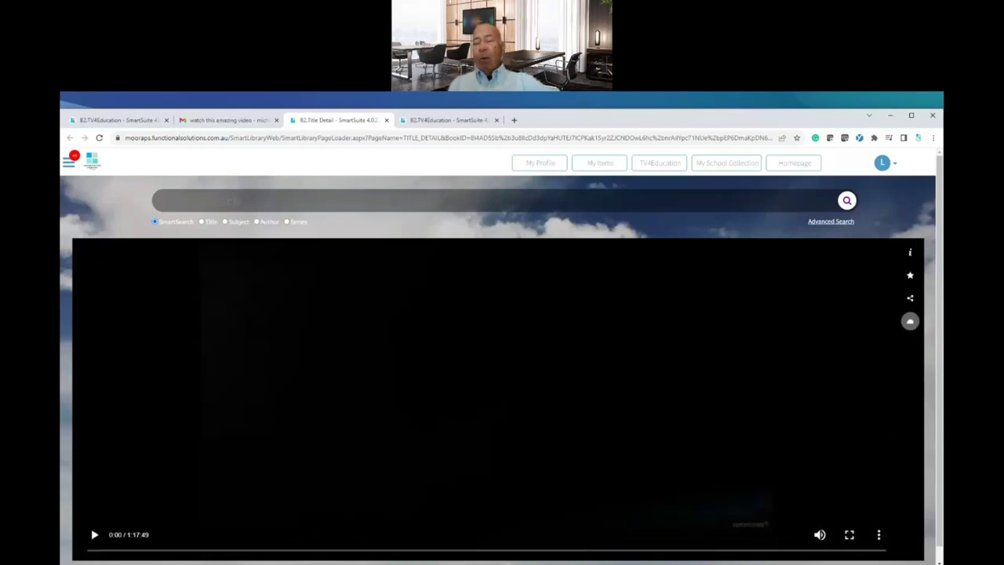
Play the opening of the shared video on its title detail page, and pause it.
click(92, 535)
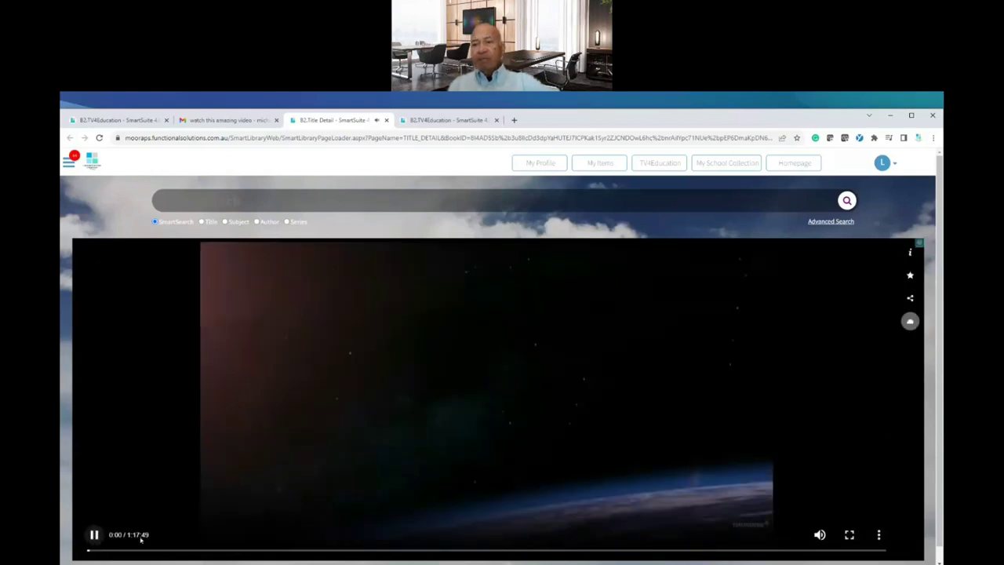
click(93, 534)
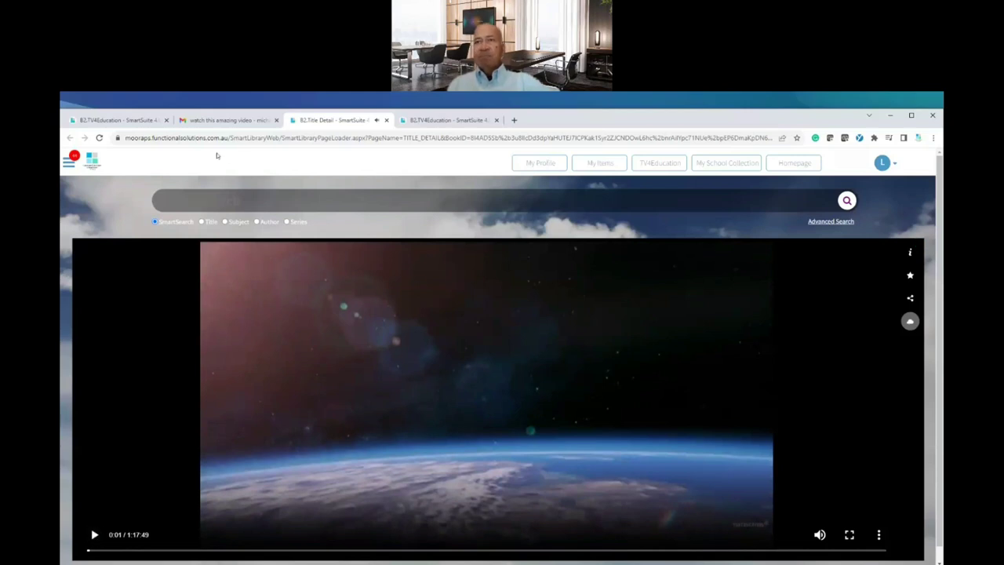
Switch back to the TV4Education home page and open the school collection from there.
click(117, 120)
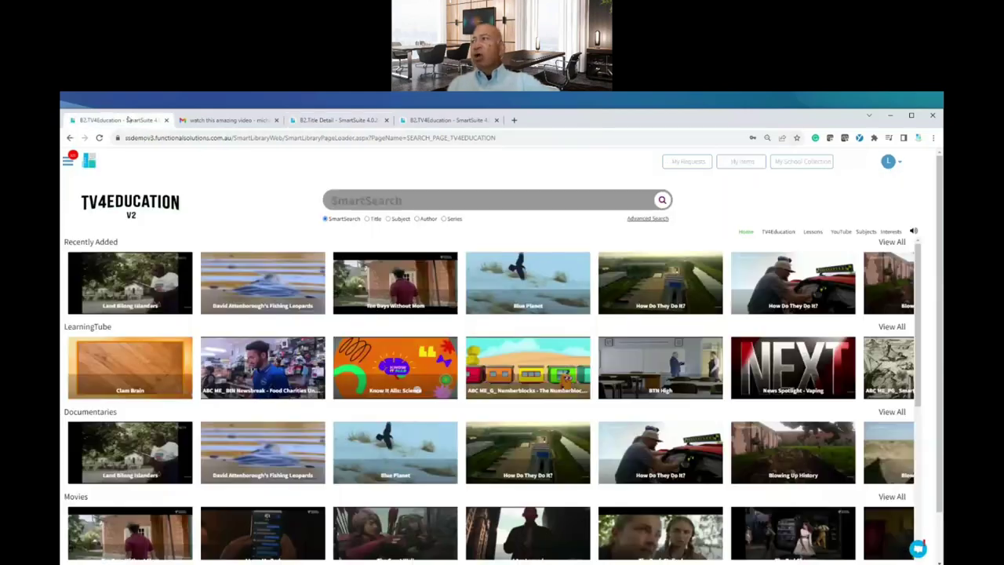
click(804, 162)
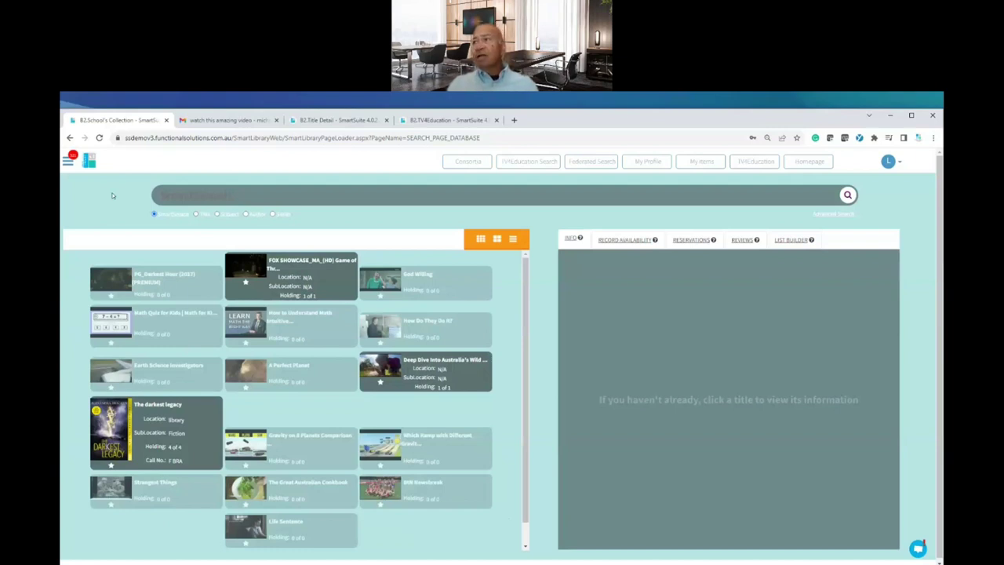
Return from the school collection to TV4Education and open its list of subjects.
click(747, 163)
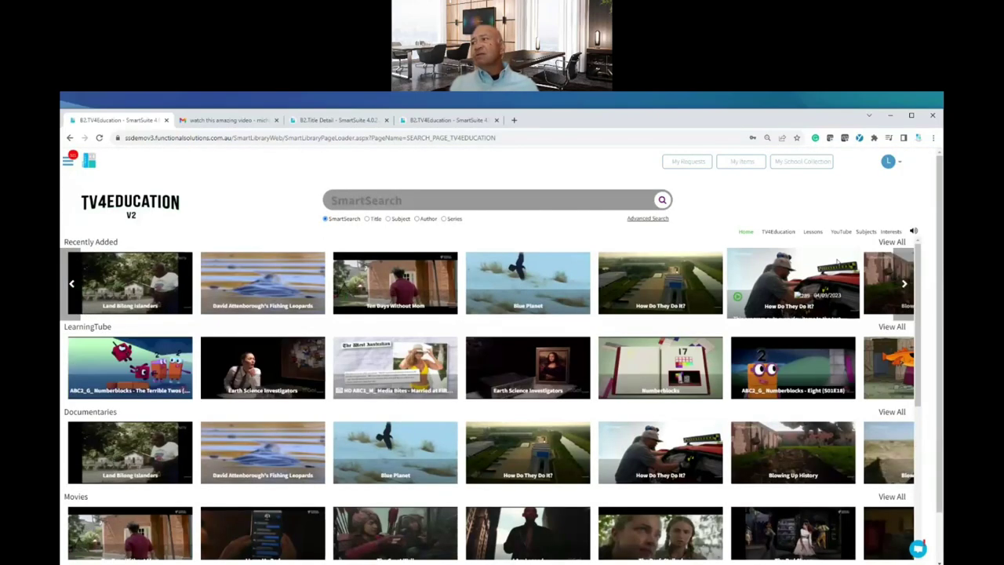
click(865, 235)
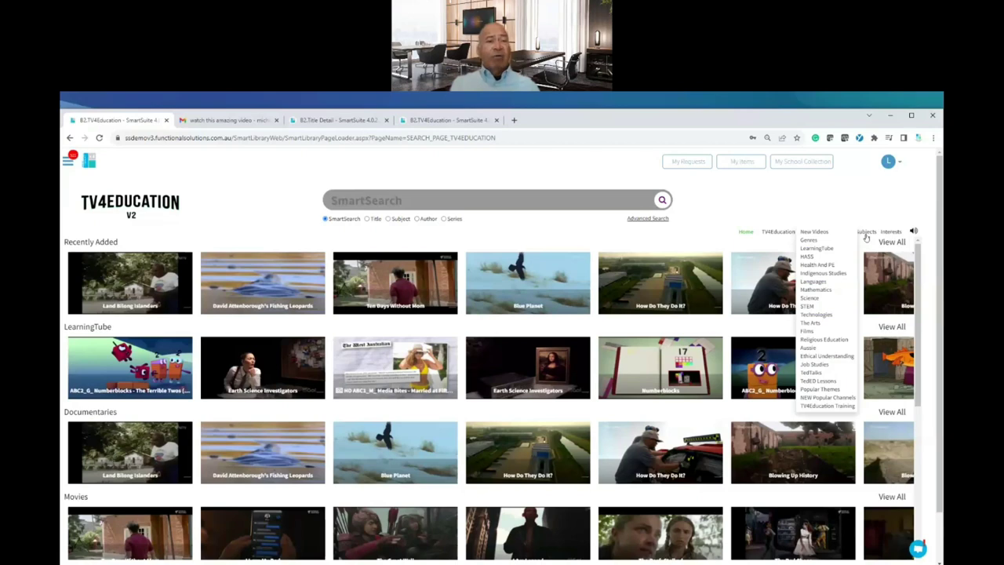